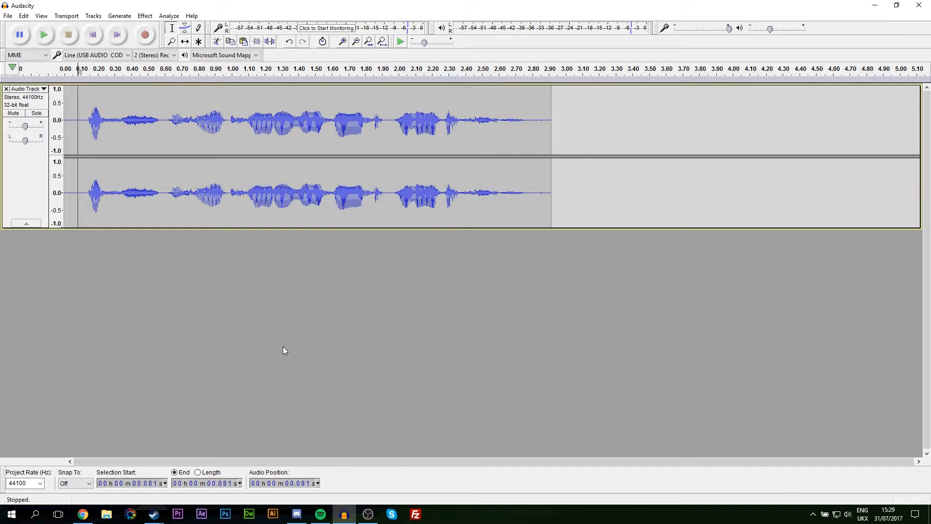
Step: Play the voice clip, select all of it, and open the Effect > Reverb settings
key(space)
drag(552, 131, 60, 141)
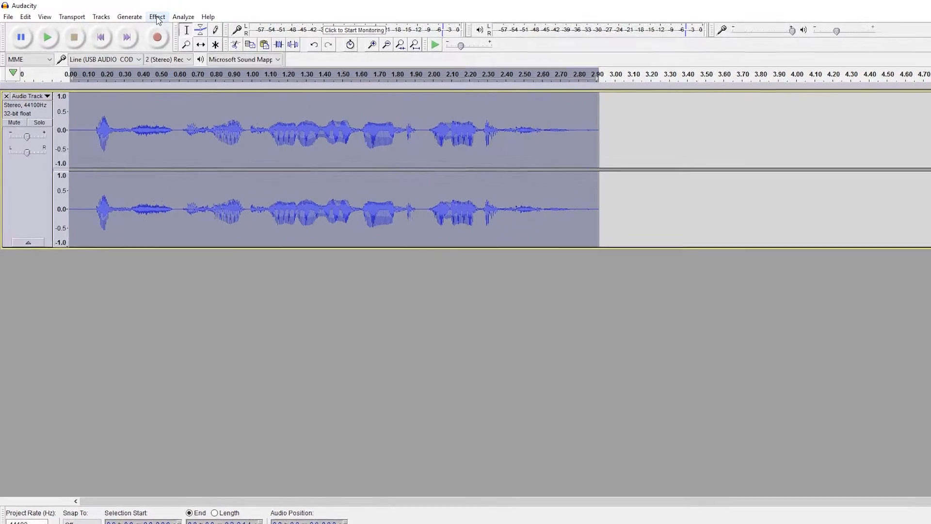
click(144, 16)
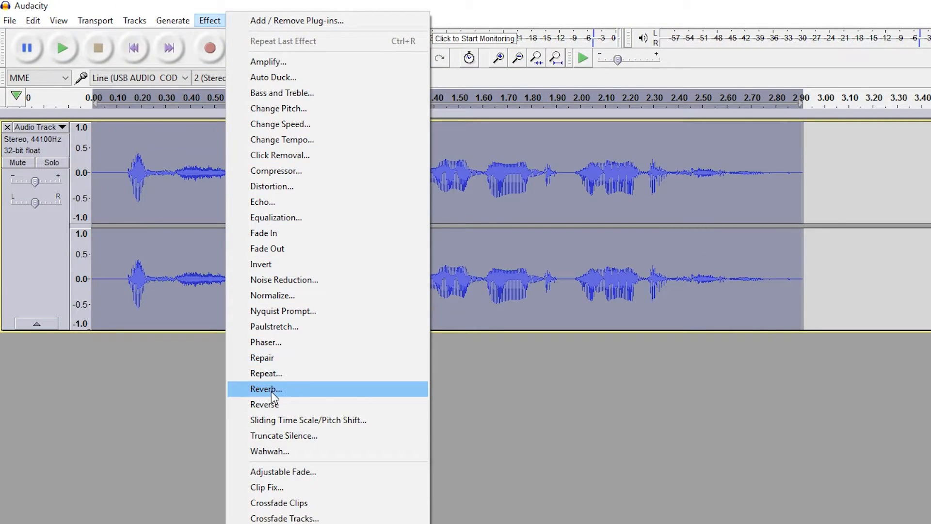
click(271, 389)
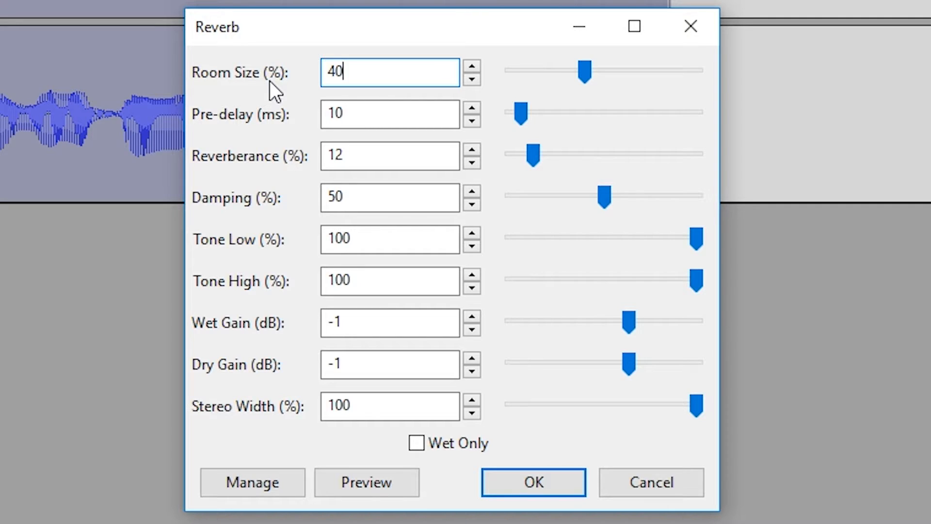
Step: Change the reverb Room Size to 50% and preview it on the voice
key(BackSpace)
key(BackSpace)
text(50)
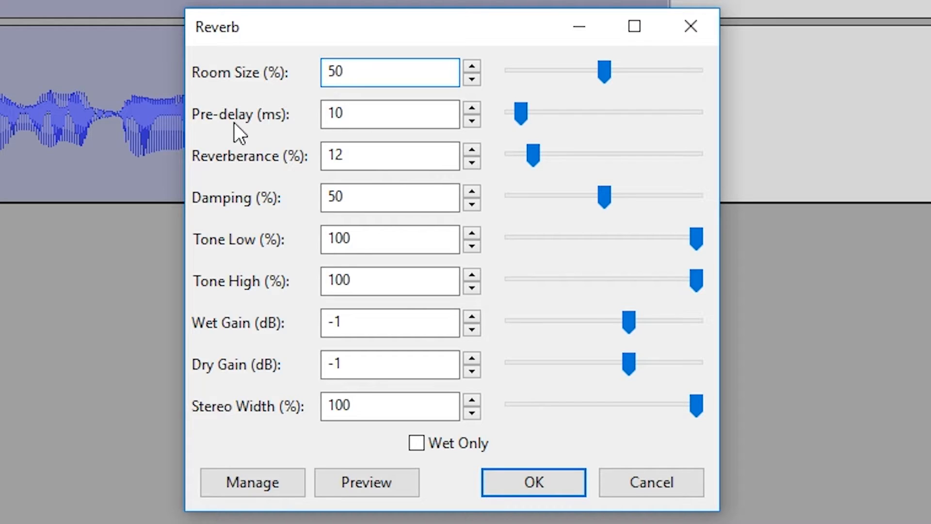
click(354, 482)
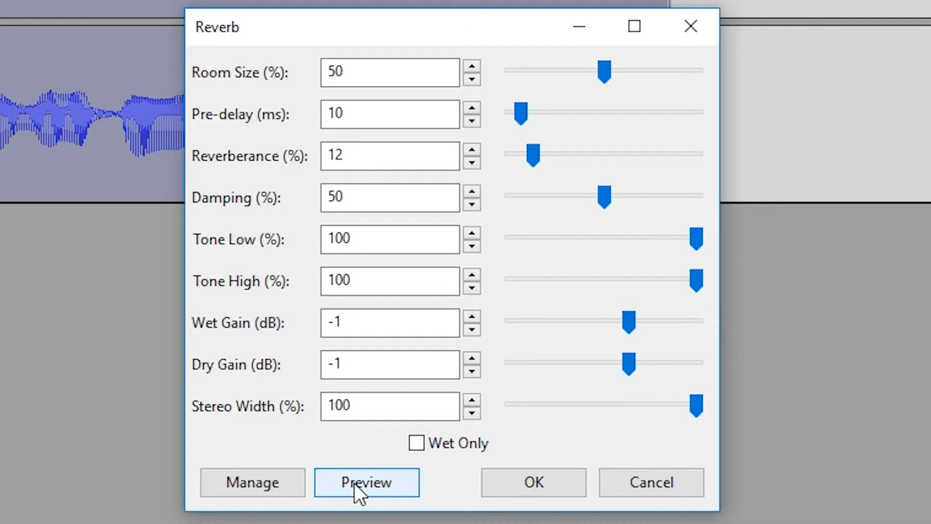
click(372, 106)
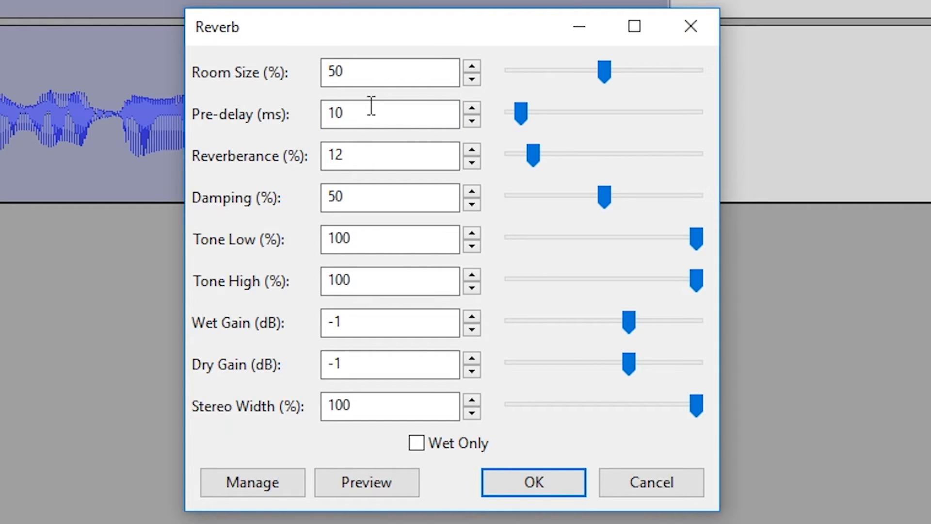
Step: Replace the 10 ms Pre-delay with 8 ms
drag(366, 115, 304, 107)
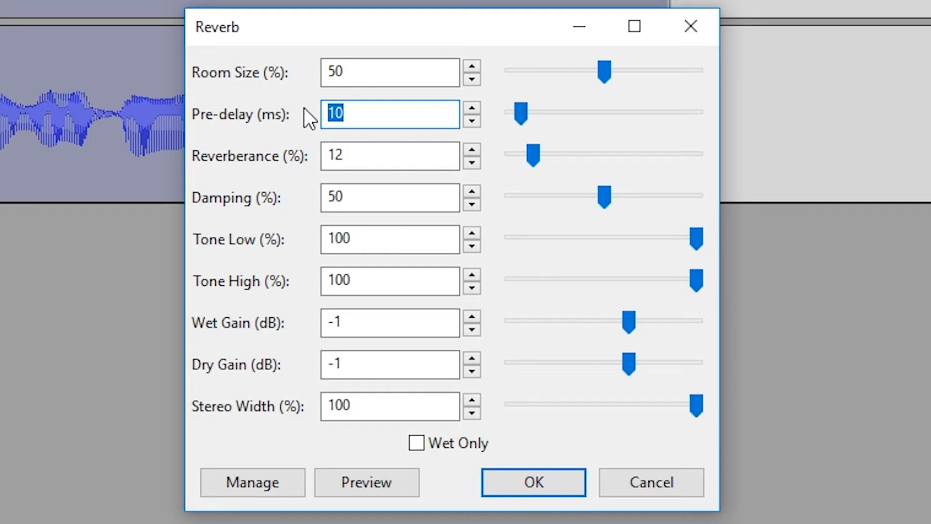
text(8)
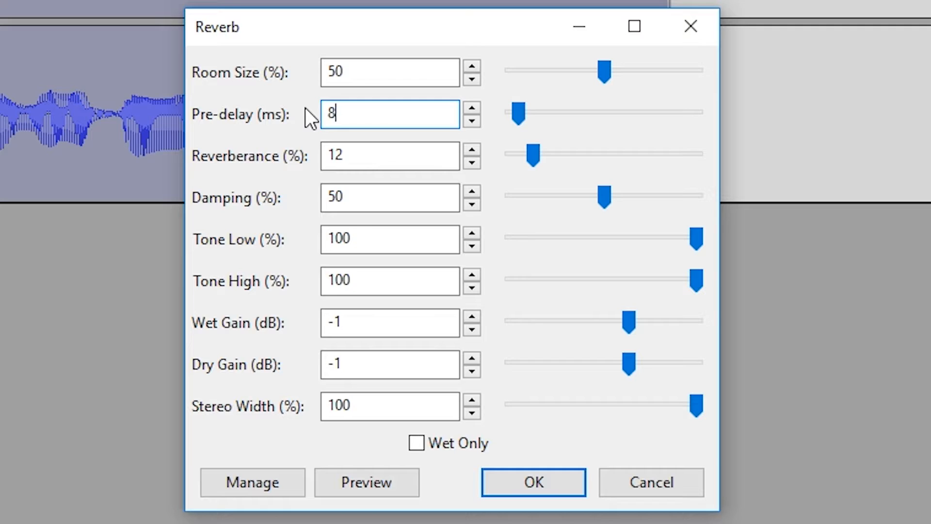
key(Tab)
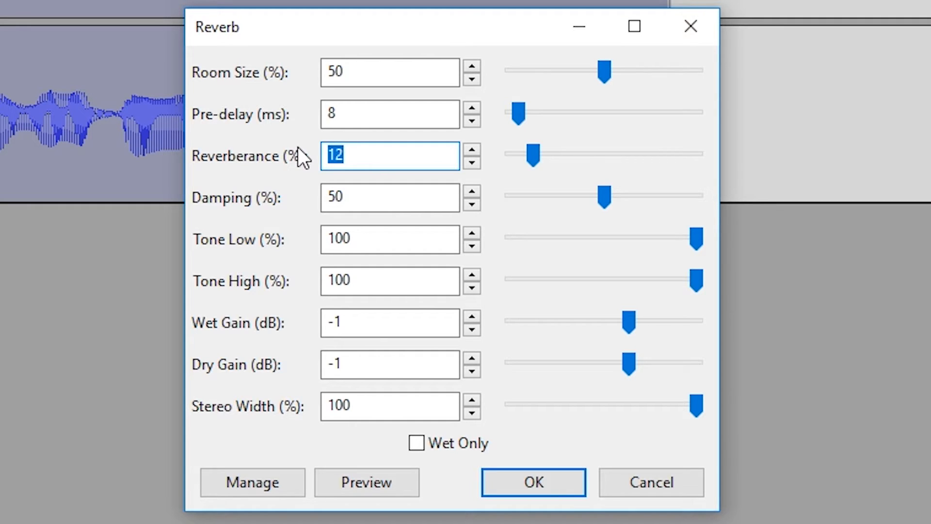
drag(372, 197, 322, 204)
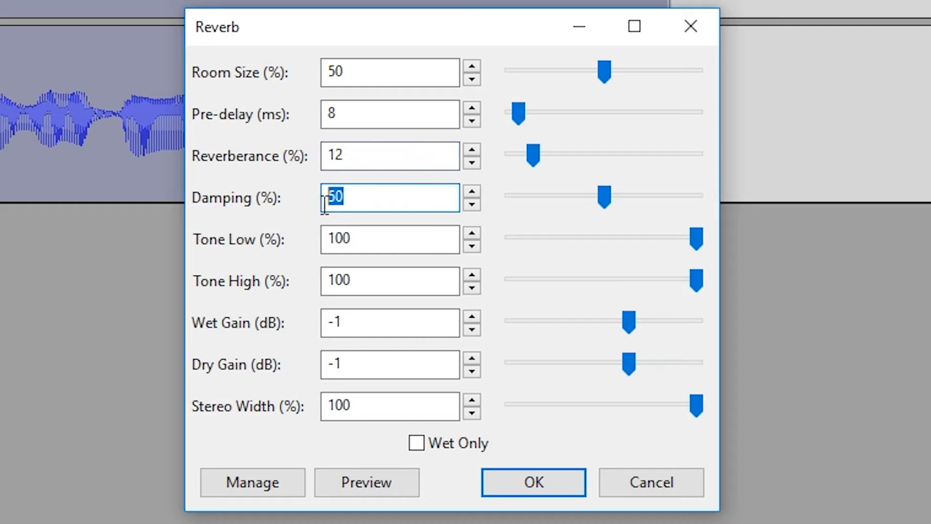
Step: Edit the Tone High value, then move between the Wet Gain and Dry Gain fields
drag(364, 281, 310, 282)
click(371, 282)
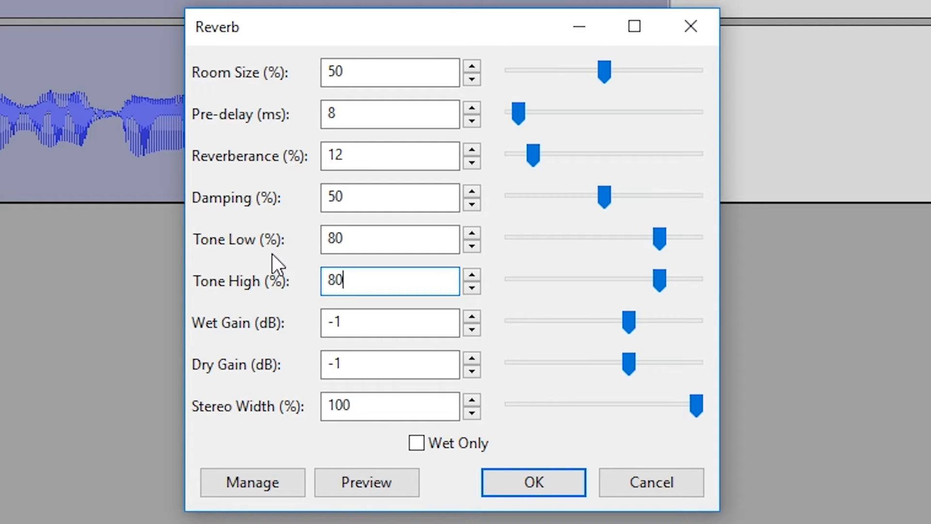
click(367, 324)
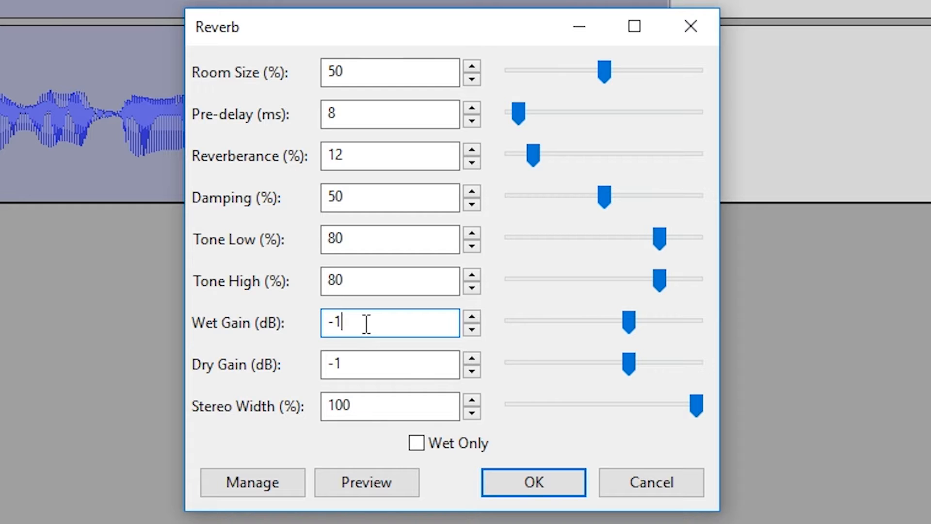
click(353, 364)
click(363, 324)
click(356, 364)
click(369, 323)
Step: Lower the reverb Damping from 50% to 40%
click(376, 402)
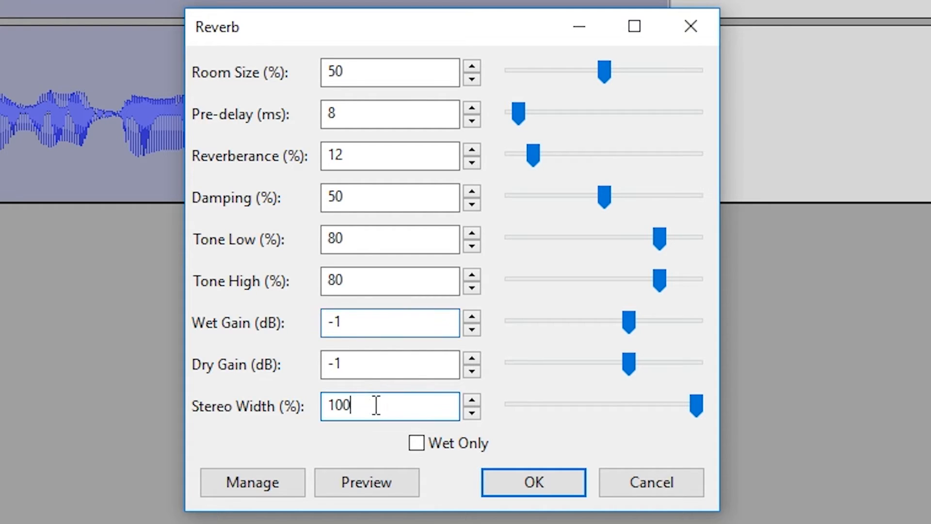
drag(377, 403, 314, 406)
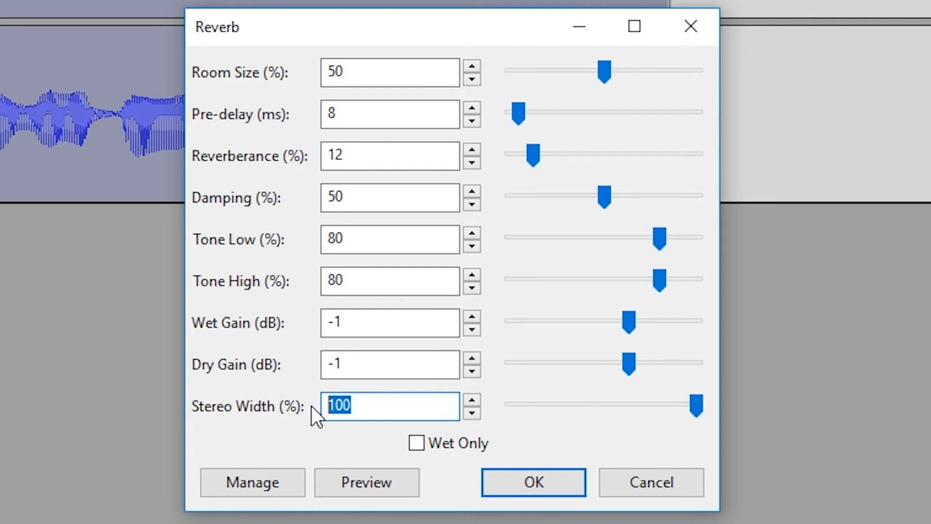
drag(600, 199, 580, 197)
double_click(405, 197)
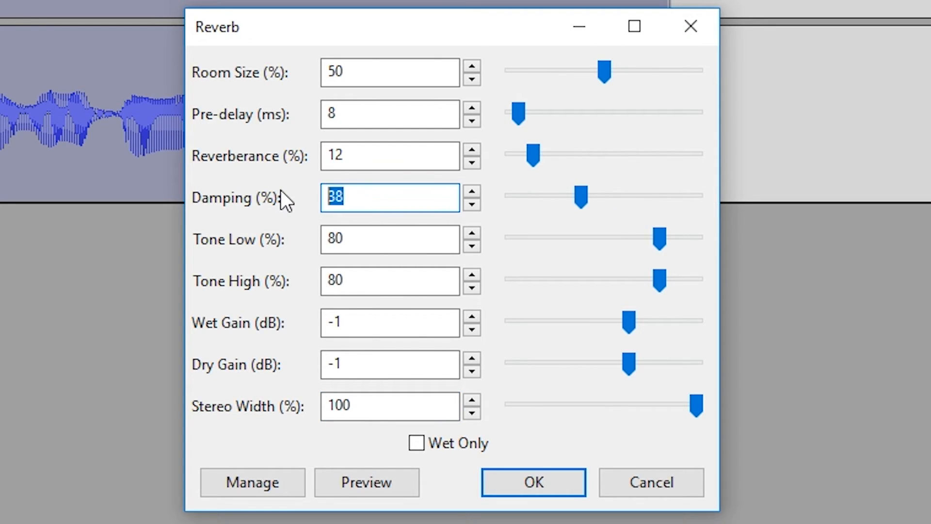
text(40)
Step: Set Reverberance to 10% and preview the adjusted reverb
click(367, 238)
click(366, 279)
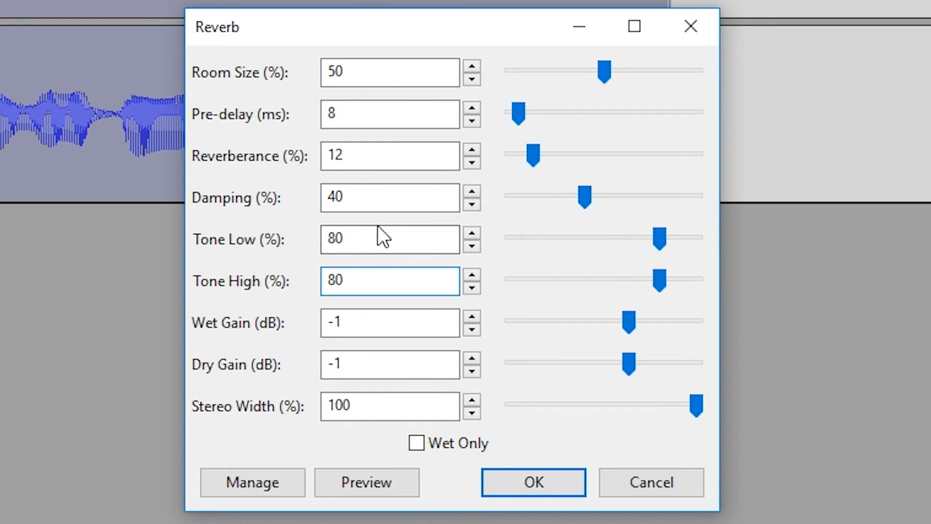
drag(353, 118, 318, 115)
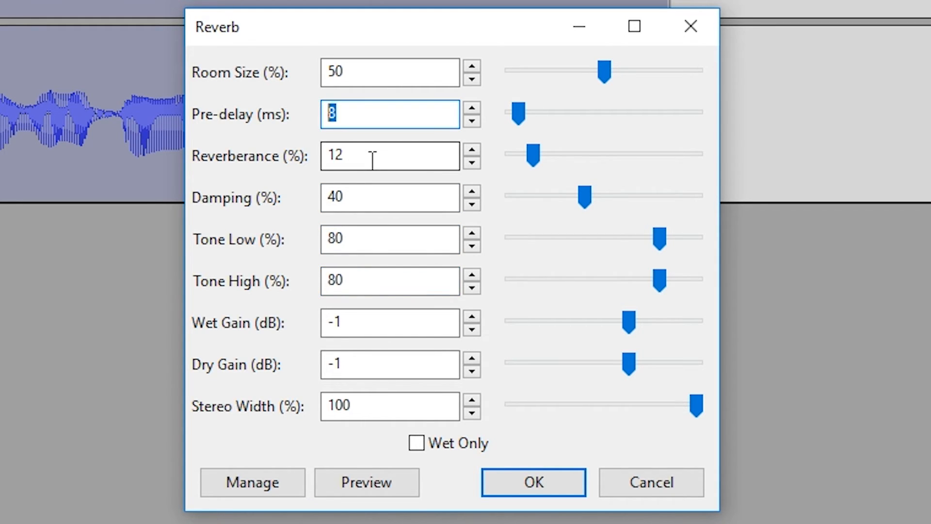
drag(372, 155, 321, 158)
text(10)
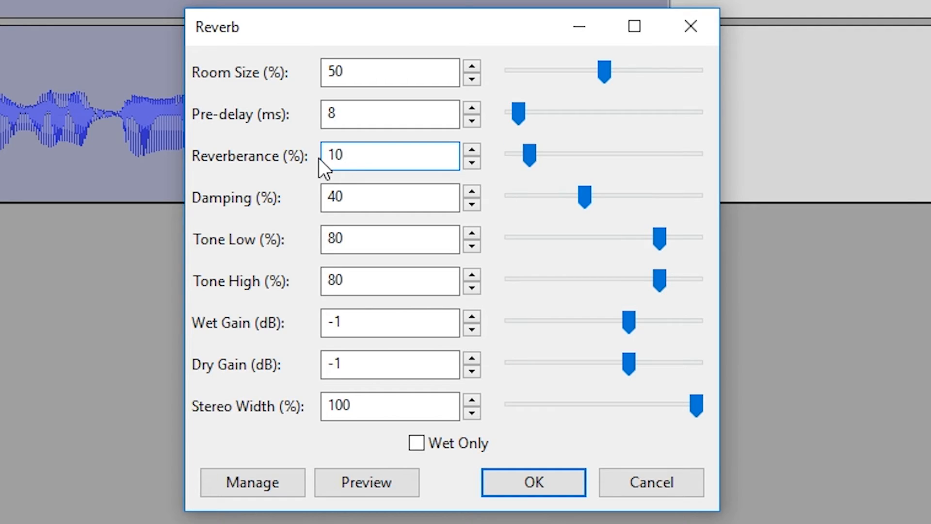
click(373, 482)
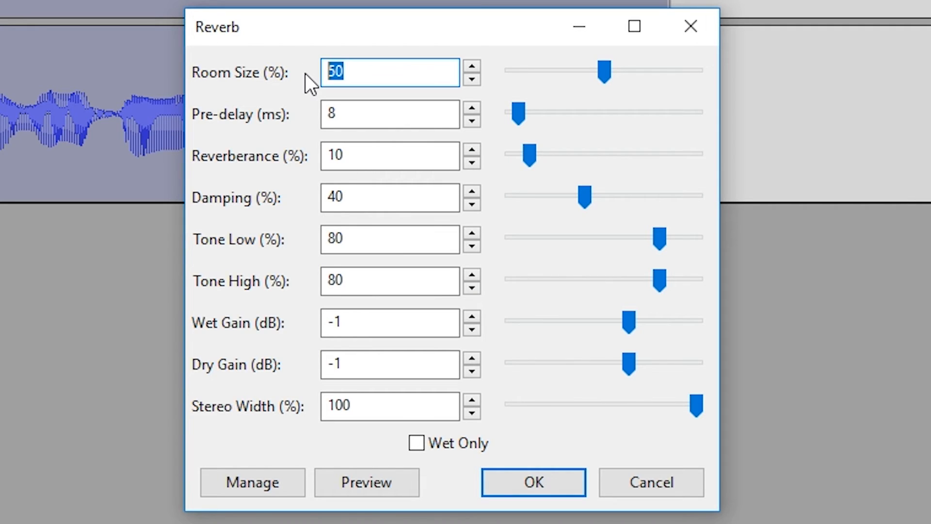
Step: Preview with Room Size 40%, then raise Reverberance to 14% and preview again
text(40)
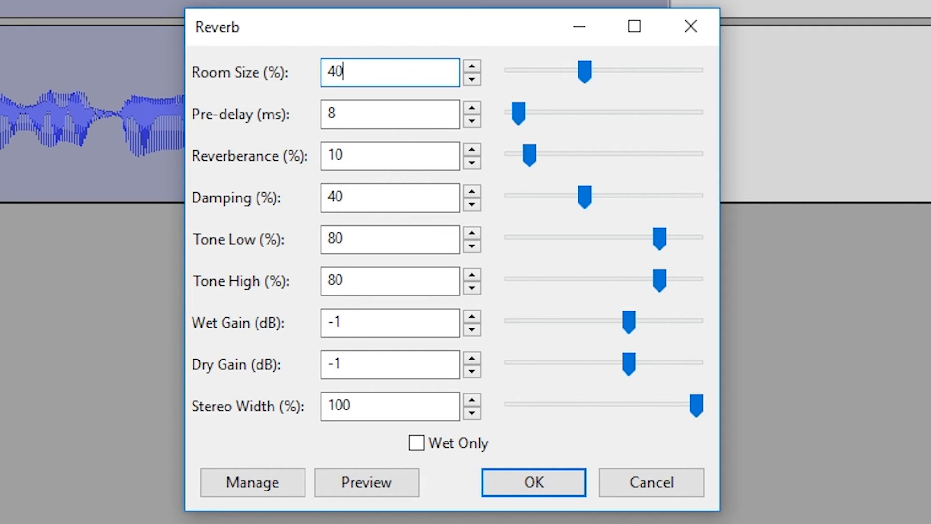
click(366, 482)
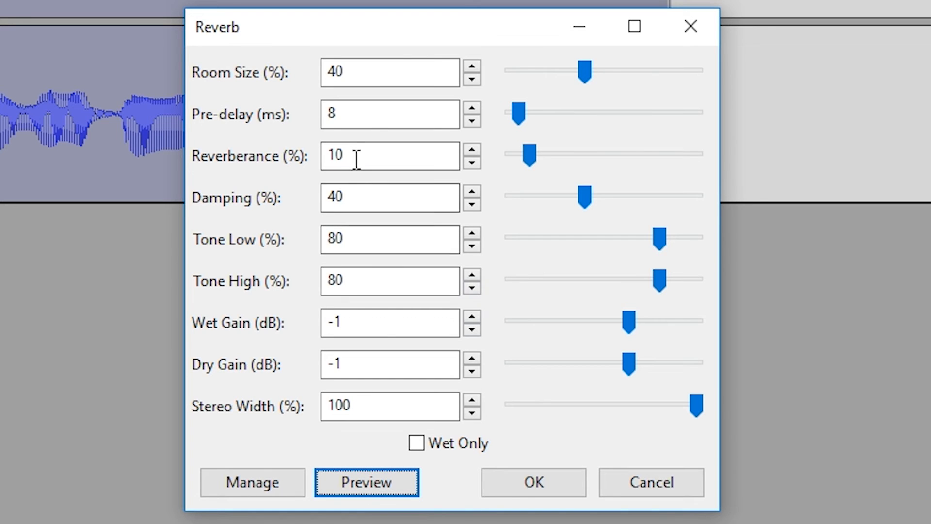
drag(356, 156, 309, 154)
text(14)
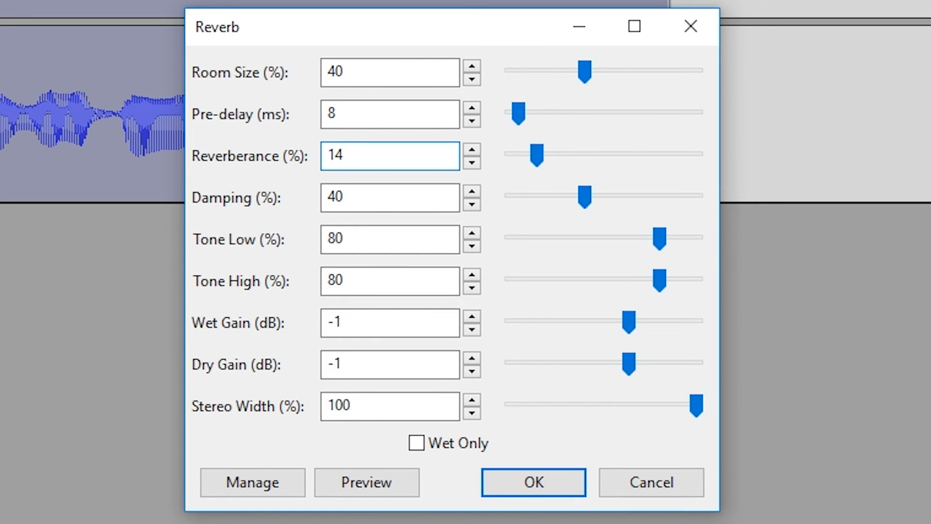
click(363, 476)
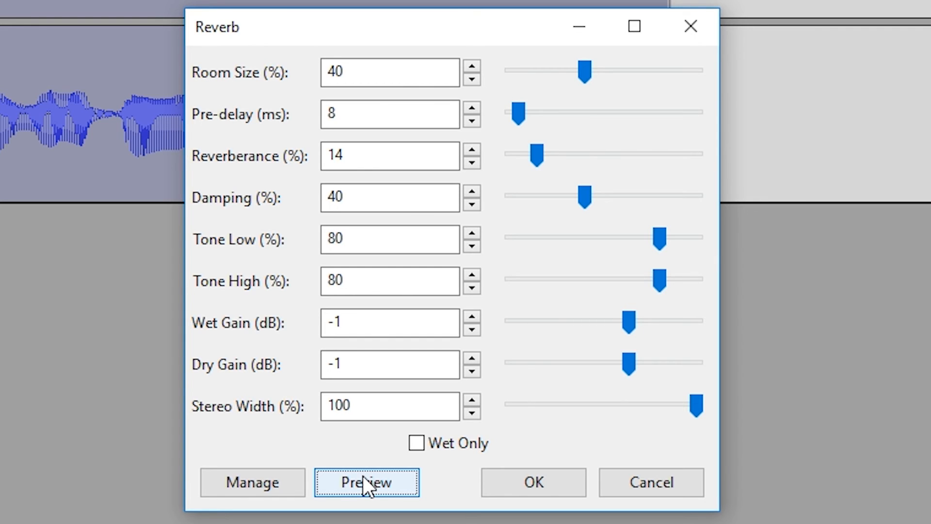
Step: Apply the customised reverb to the selection and play back the processed voice
click(385, 407)
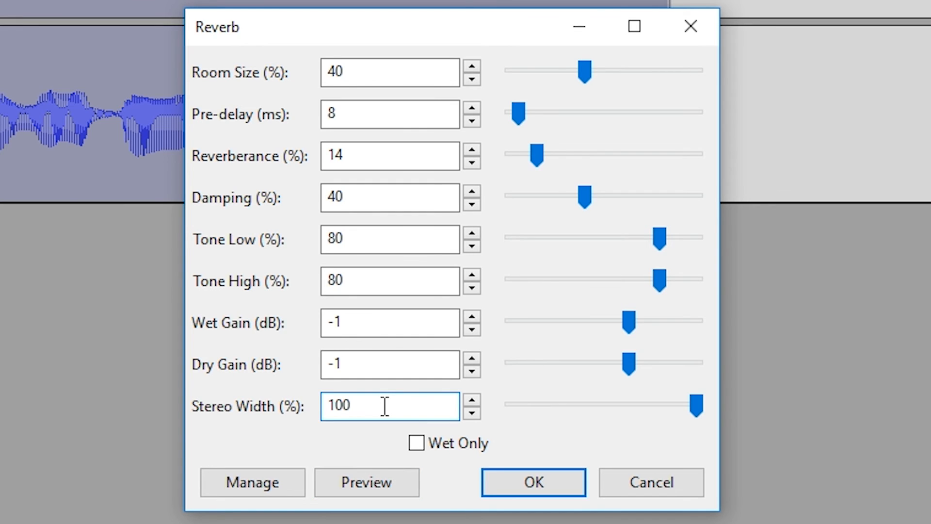
click(501, 488)
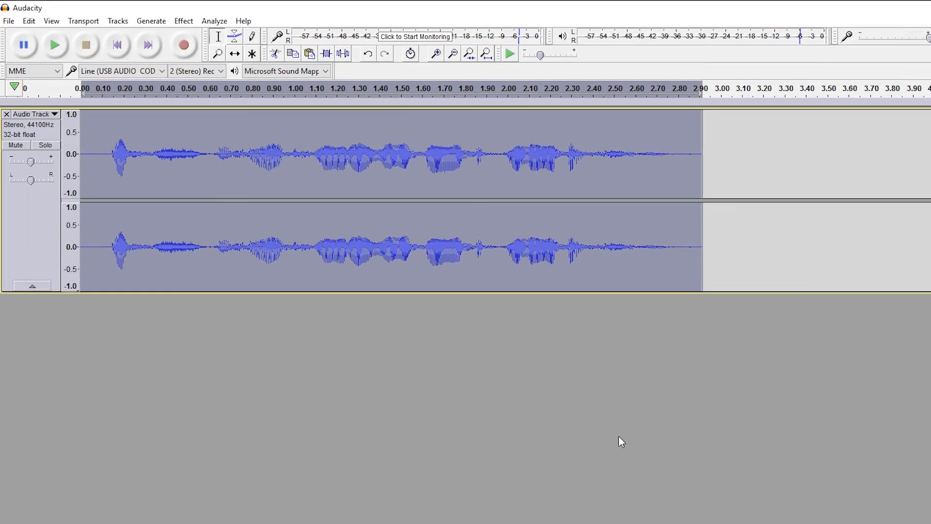
key(space)
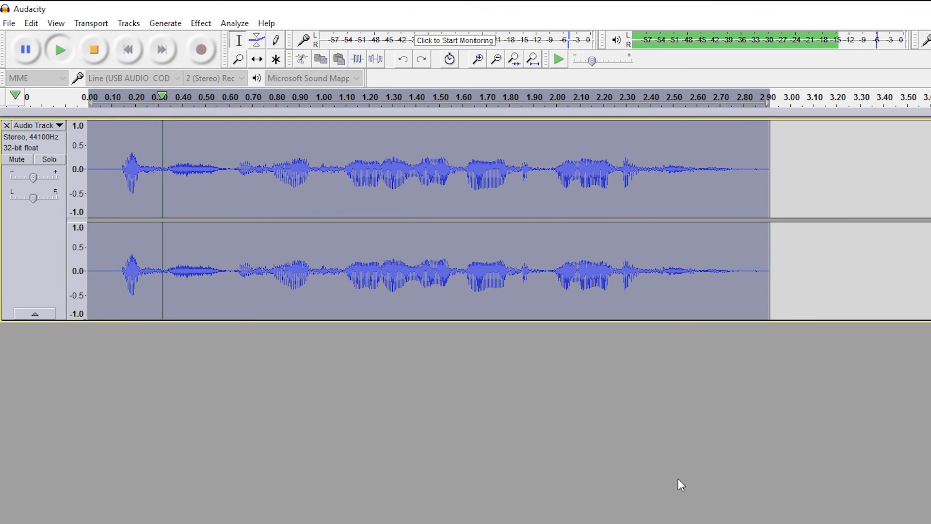